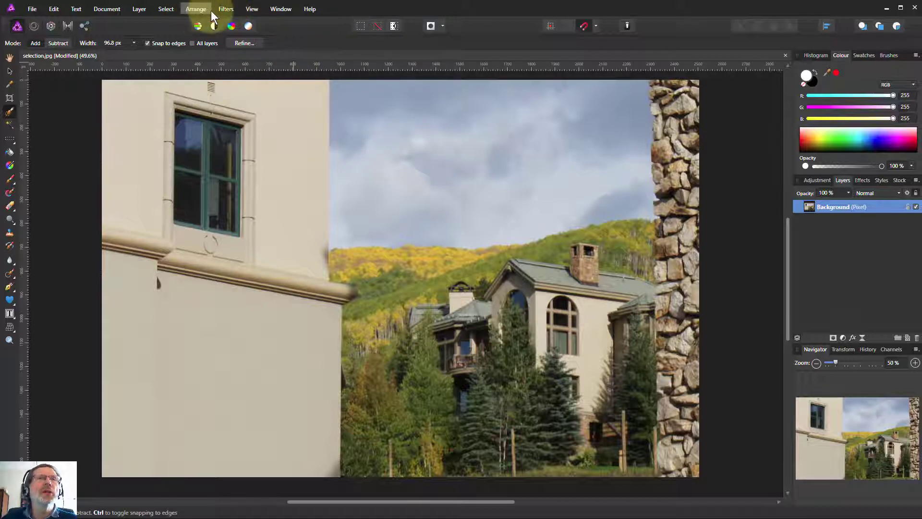
# Edit the selection as a mask via Select > Edit Selection As Layer, toggling the Quick Mask overlay off and on twice to compare
pyautogui.click(165, 10)
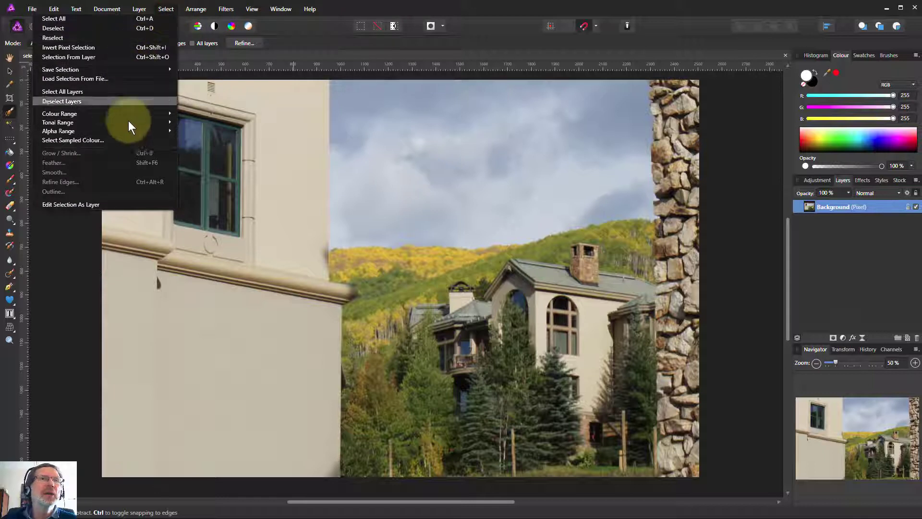
pyautogui.click(108, 205)
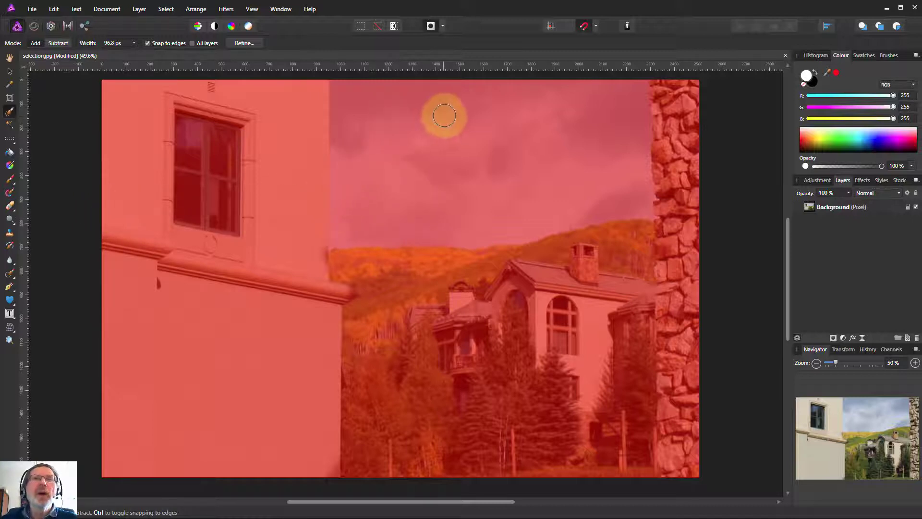
pyautogui.click(431, 26)
pyautogui.click(430, 26)
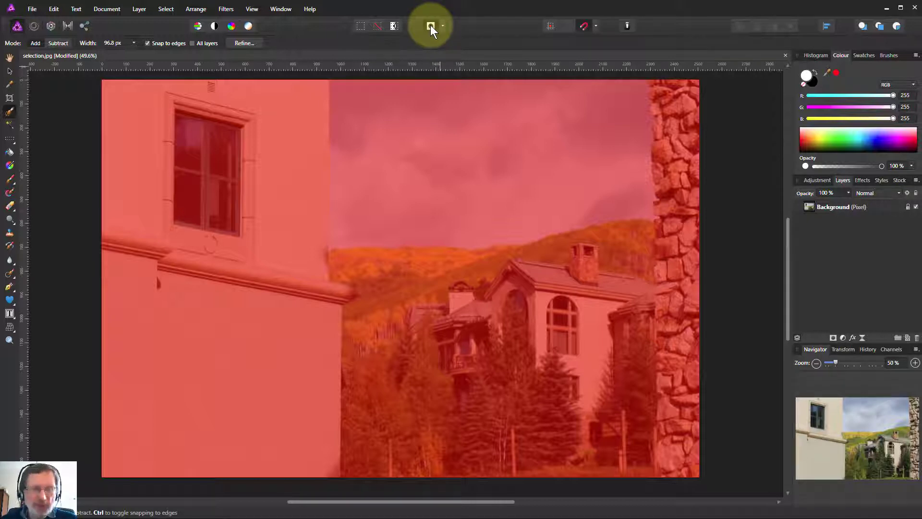
pyautogui.click(431, 25)
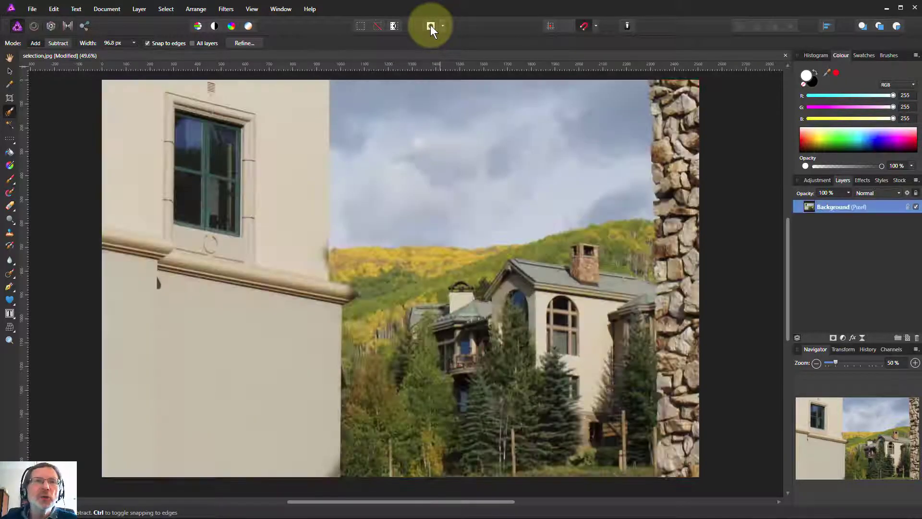
pyautogui.click(431, 25)
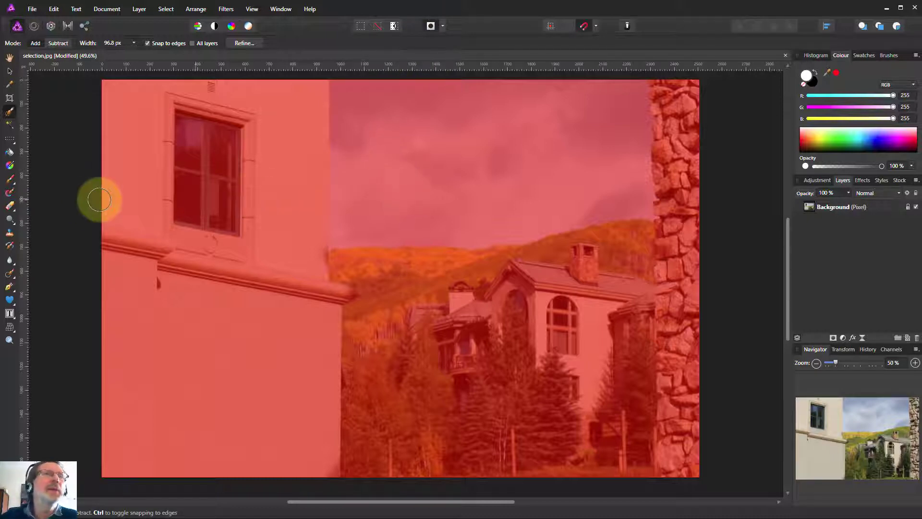
# Paint a patch into the sky mask with the Paint Brush, toggle Quick Mask with Q, then deselect
pyautogui.click(13, 180)
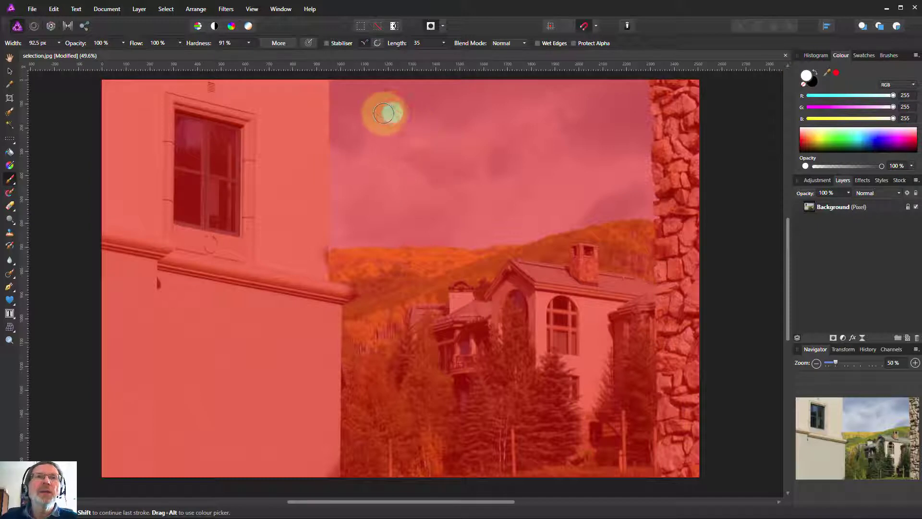
pyautogui.moveTo(387, 114)
pyautogui.mouseDown()
pyautogui.moveTo(475, 142)
pyautogui.moveTo(484, 182)
pyautogui.moveTo(422, 192)
pyautogui.moveTo(450, 153)
pyautogui.moveTo(400, 125)
pyautogui.moveTo(439, 170)
pyautogui.moveTo(435, 192)
pyautogui.moveTo(471, 158)
pyautogui.moveTo(459, 180)
pyautogui.moveTo(431, 177)
pyautogui.moveTo(419, 162)
pyautogui.moveTo(427, 183)
pyautogui.moveTo(455, 178)
pyautogui.moveTo(465, 191)
pyautogui.moveTo(422, 199)
pyautogui.moveTo(386, 121)
pyautogui.moveTo(455, 147)
pyautogui.moveTo(471, 167)
pyautogui.moveTo(464, 187)
pyautogui.moveTo(444, 182)
pyautogui.mouseUp()
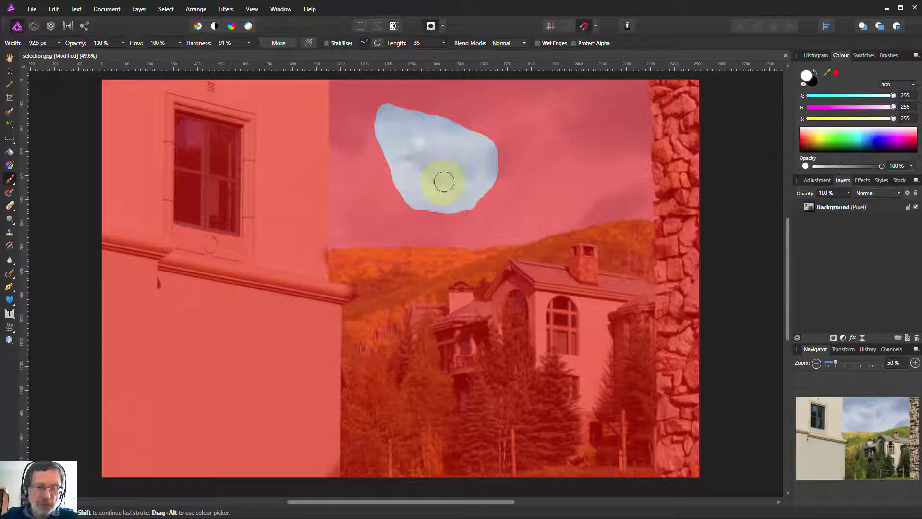
pyautogui.press('q')
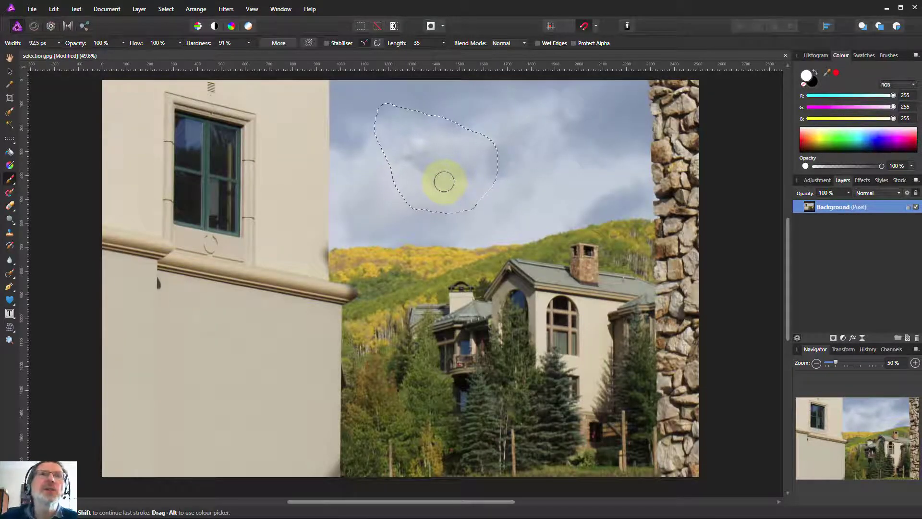
pyautogui.press('q')
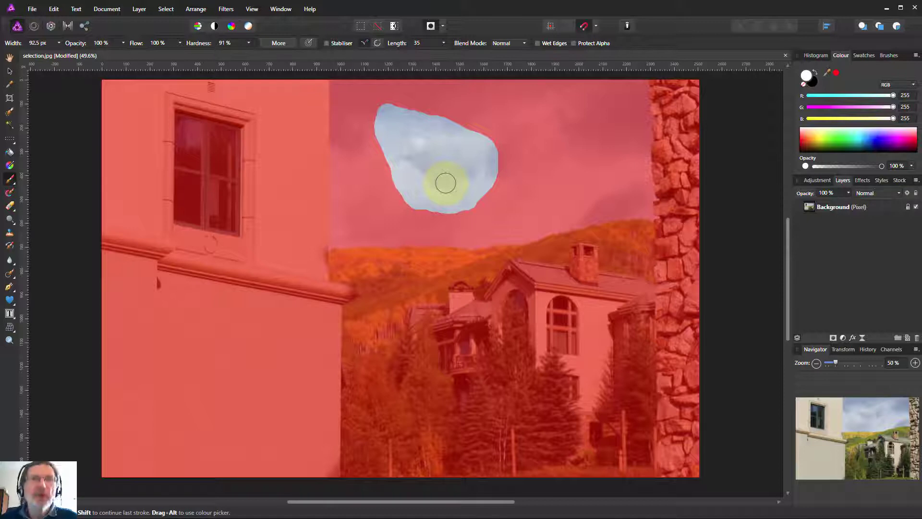
pyautogui.press('q')
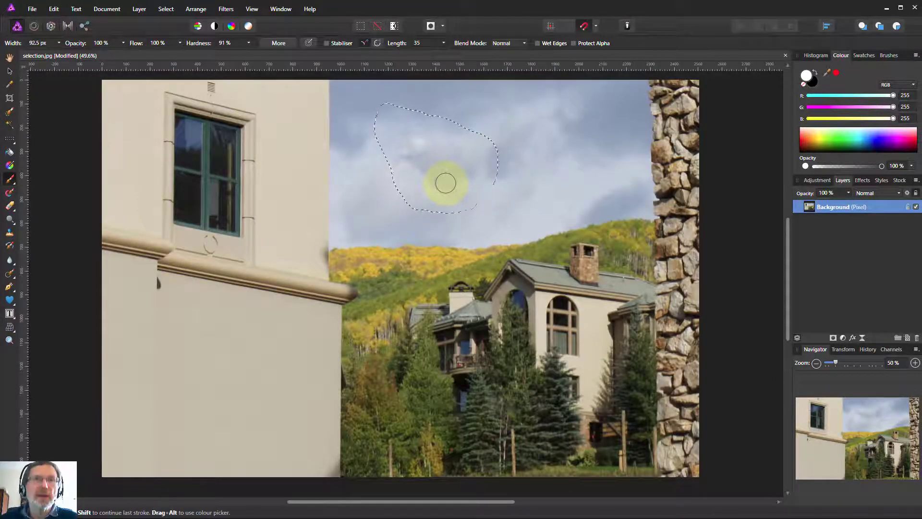
pyautogui.hotkey('ctrl', 'd')
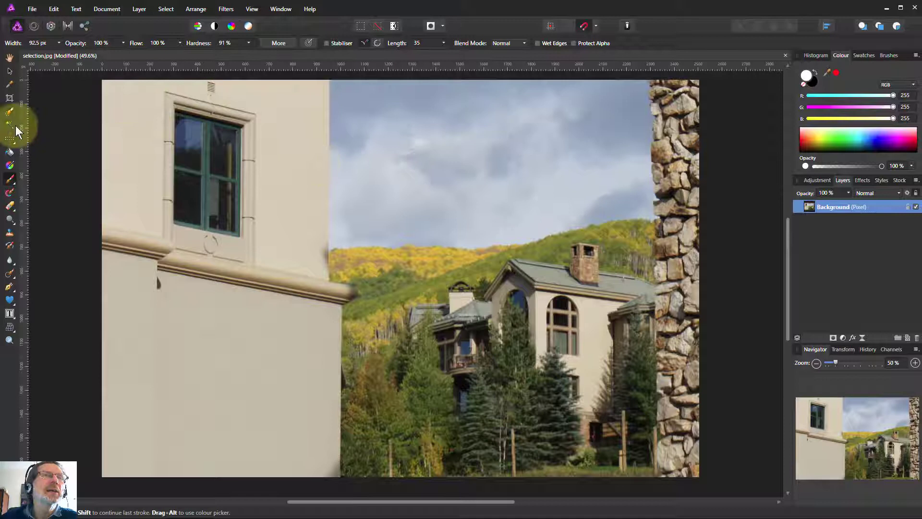
# Select the sky with two Selection Brush strokes, then view it as a quick mask, zooming to inspect the wall edge
pyautogui.click(10, 111)
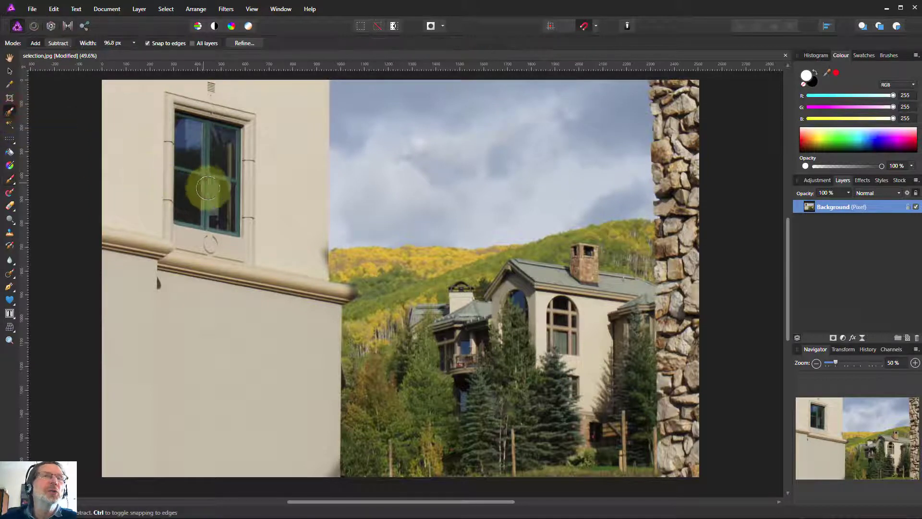
pyautogui.moveTo(373, 107); pyautogui.dragTo(530, 120)
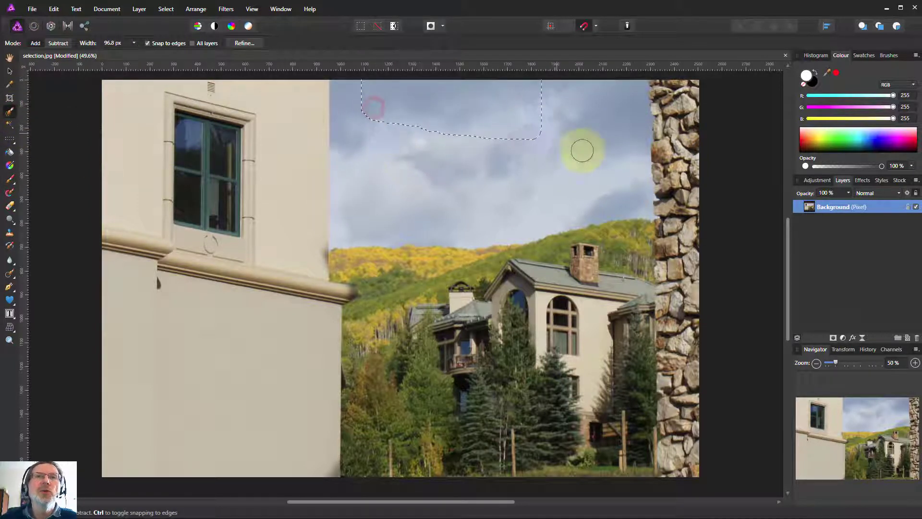
pyautogui.moveTo(582, 151)
pyautogui.mouseDown()
pyautogui.moveTo(533, 172)
pyautogui.moveTo(450, 170)
pyautogui.moveTo(403, 187)
pyautogui.moveTo(402, 214)
pyautogui.moveTo(377, 148)
pyautogui.moveTo(379, 119)
pyautogui.moveTo(349, 117)
pyautogui.moveTo(353, 209)
pyautogui.moveTo(539, 207)
pyautogui.moveTo(580, 171)
pyautogui.moveTo(621, 171)
pyautogui.moveTo(602, 127)
pyautogui.moveTo(577, 132)
pyautogui.moveTo(619, 128)
pyautogui.moveTo(676, 102)
pyautogui.moveTo(667, 92)
pyautogui.moveTo(669, 133)
pyautogui.moveTo(683, 141)
pyautogui.moveTo(485, 156)
pyautogui.moveTo(513, 224)
pyautogui.moveTo(391, 208)
pyautogui.moveTo(360, 150)
pyautogui.moveTo(422, 116)
pyautogui.moveTo(383, 124)
pyautogui.moveTo(379, 183)
pyautogui.mouseUp()
pyautogui.press('q')
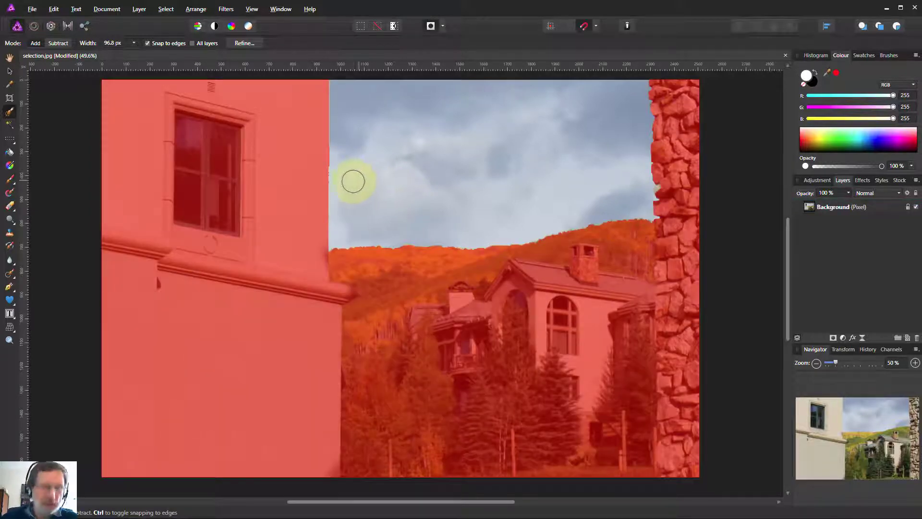
pyautogui.scroll(5, 309, 185)
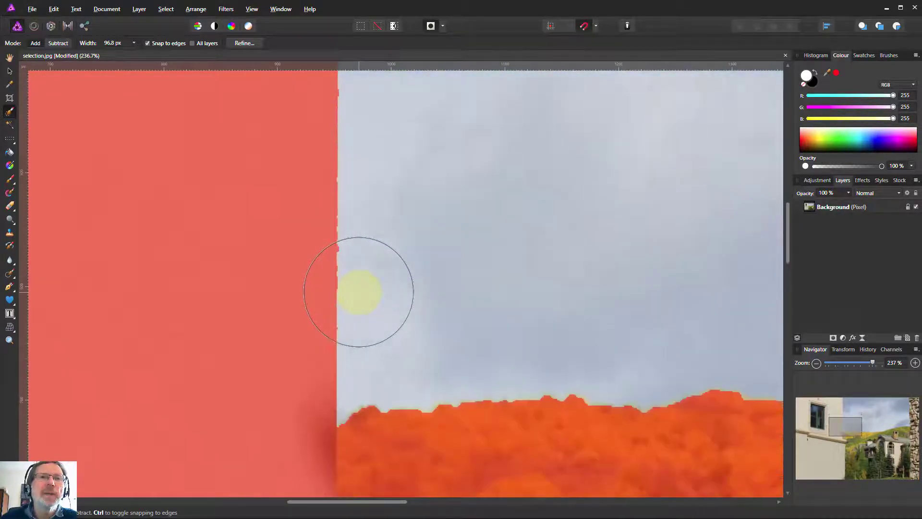
pyautogui.scroll(-1, 358, 296)
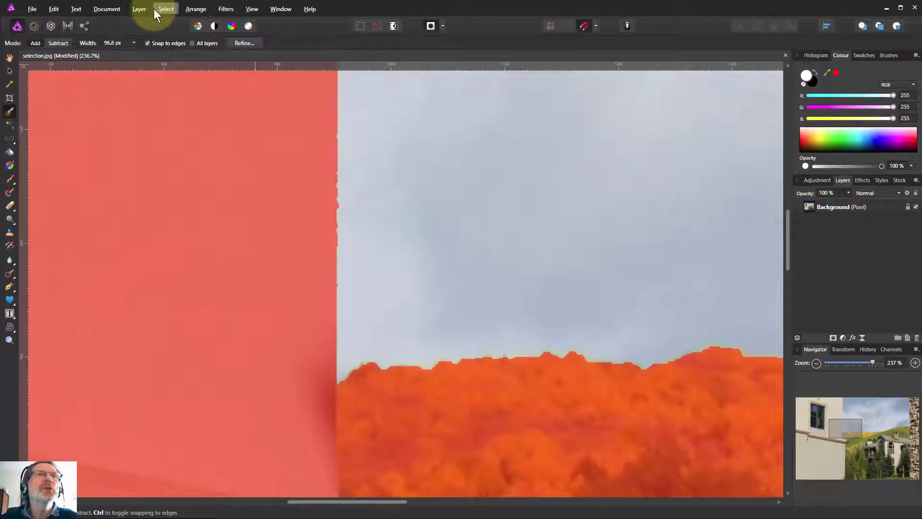
# Apply a 4.4 px Gaussian Blur to the quick mask edges and fit the photo to the window
pyautogui.click(166, 10)
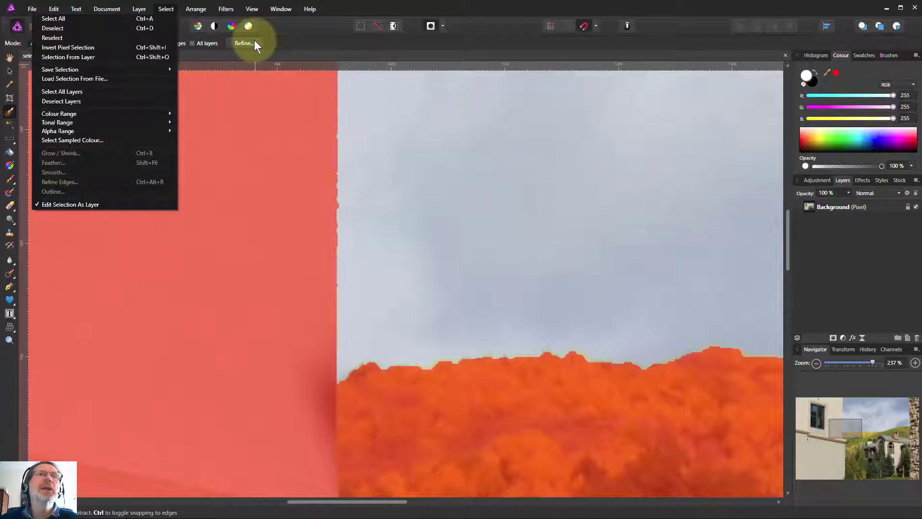
pyautogui.click(289, 37)
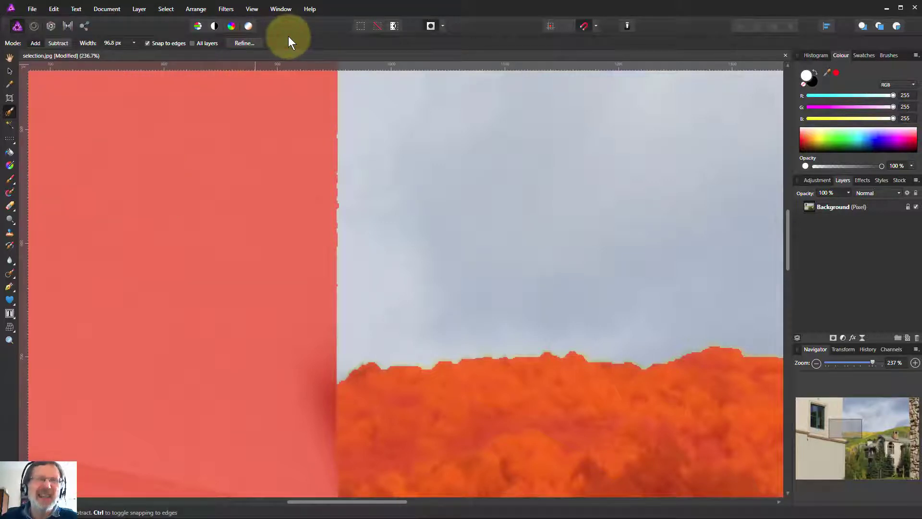
pyautogui.click(227, 10)
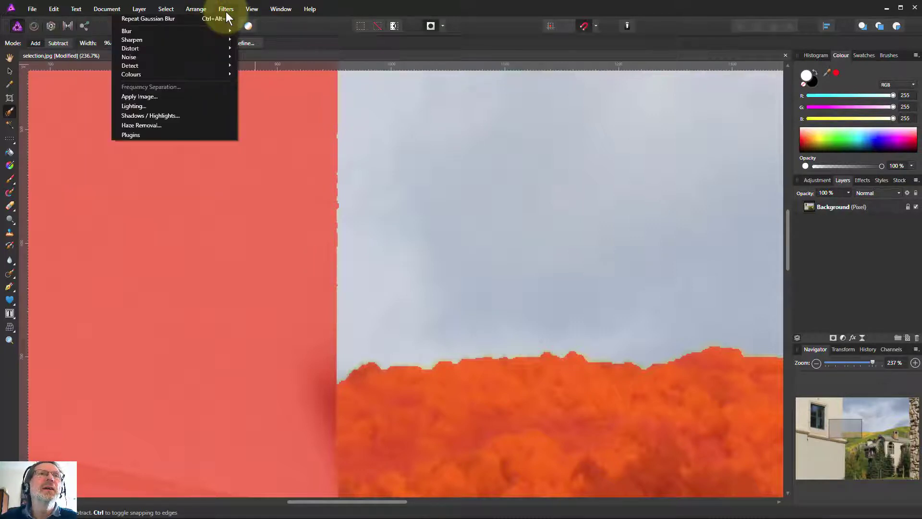
pyautogui.moveTo(226, 30)
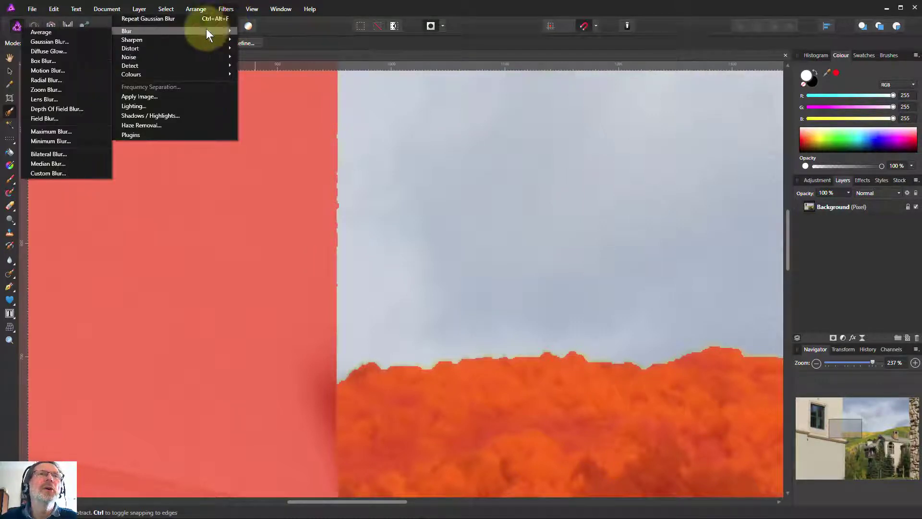
pyautogui.click(89, 42)
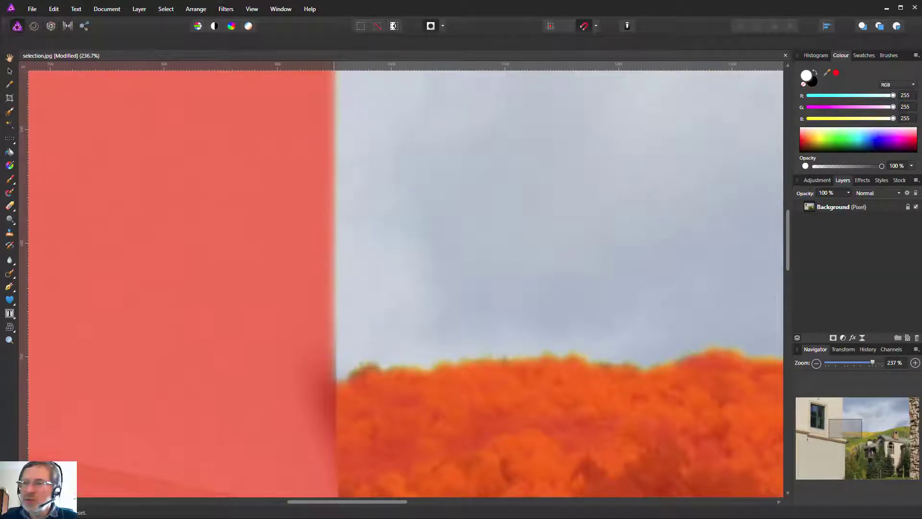
pyautogui.moveTo(365, 514); pyautogui.dragTo(501, 249)
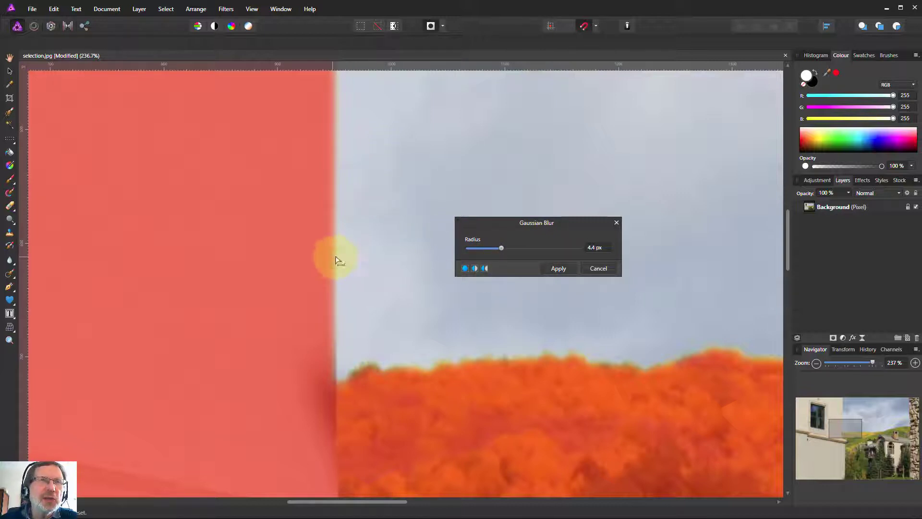
pyautogui.click(558, 269)
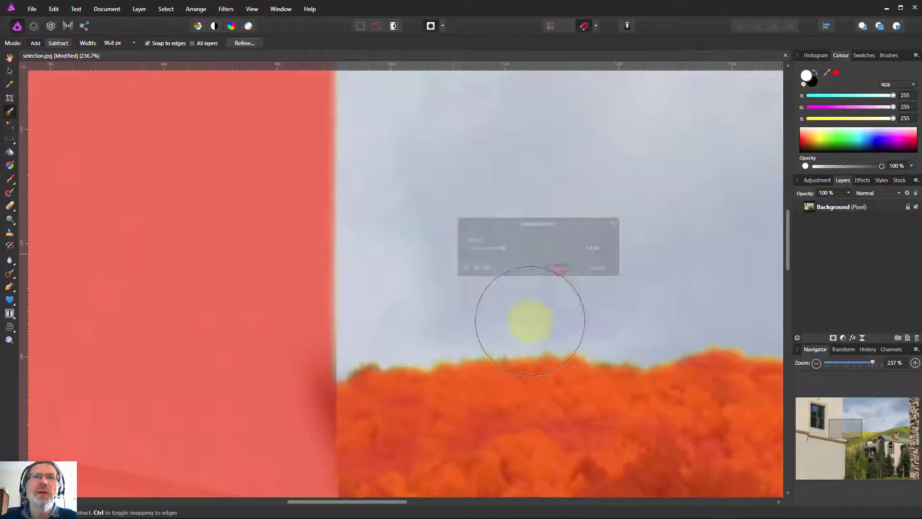
pyautogui.hotkey('ctrl', '0')
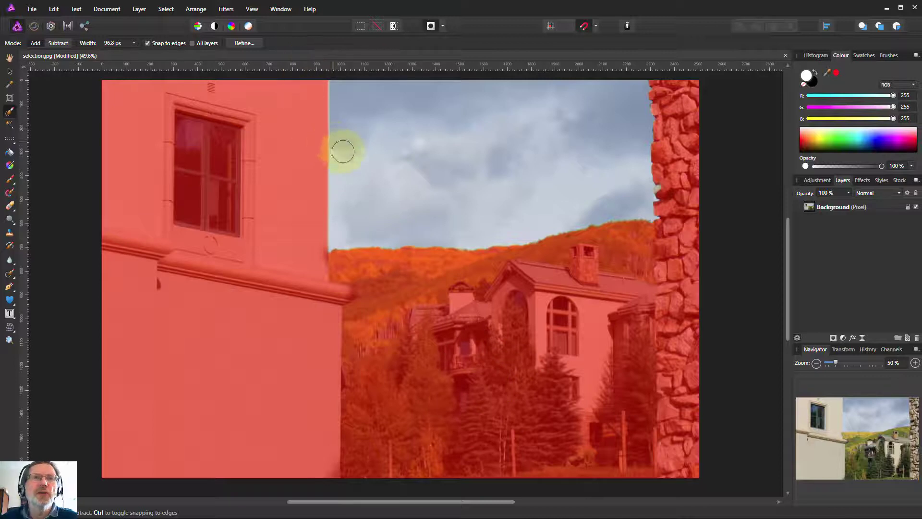
# Zoom in and set the Paint Brush to 27% hardness and about 25 px width
pyautogui.scroll(5, 320, 124)
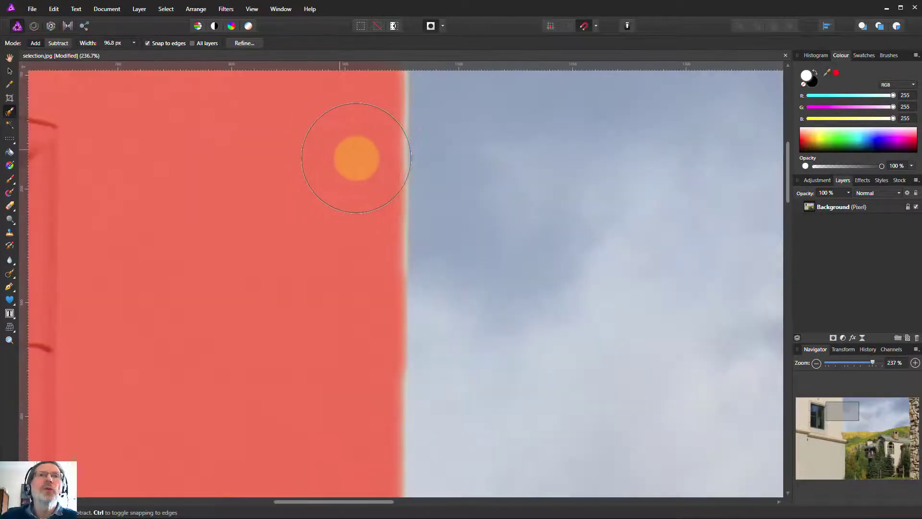
pyautogui.scroll(5, 356, 158)
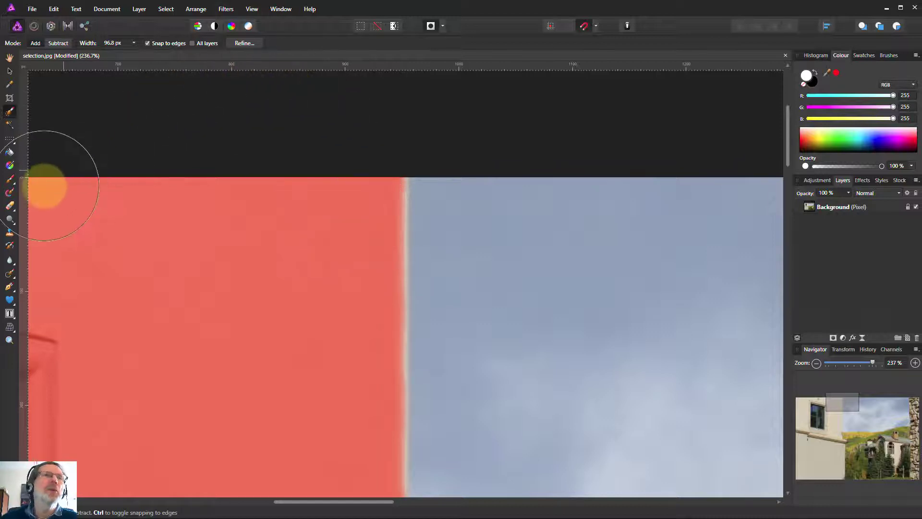
pyautogui.click(10, 181)
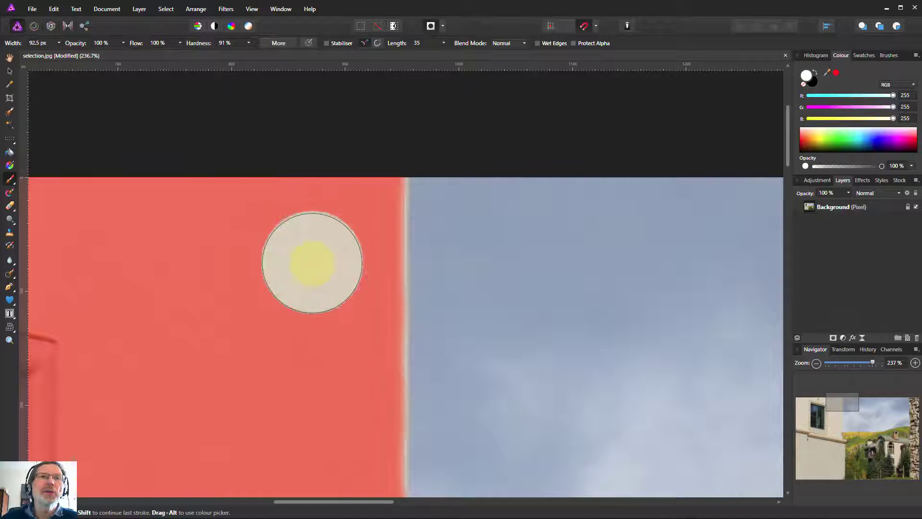
pyautogui.click(249, 45)
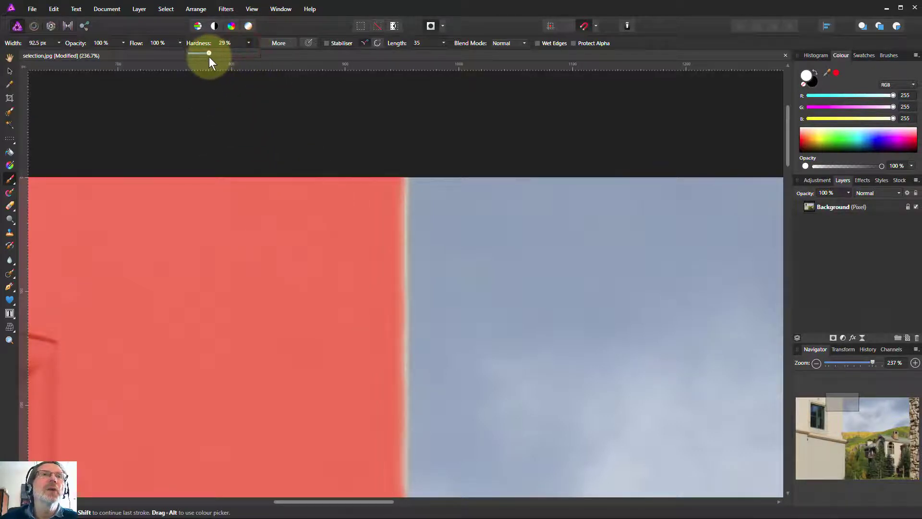
pyautogui.moveTo(209, 52); pyautogui.dragTo(207, 53)
pyautogui.click(335, 246)
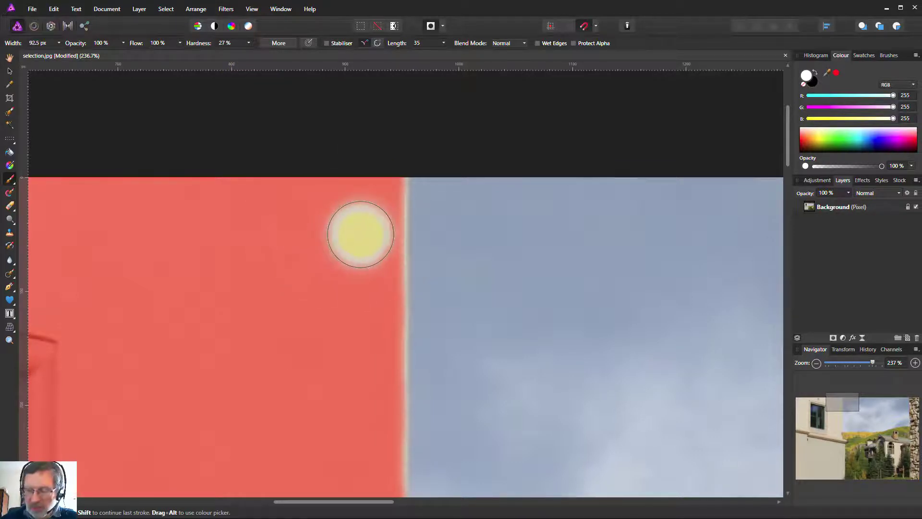
pyautogui.press('[')
pyautogui.press('[')
pyautogui.press('[')
pyautogui.press('[')
pyautogui.press('[')
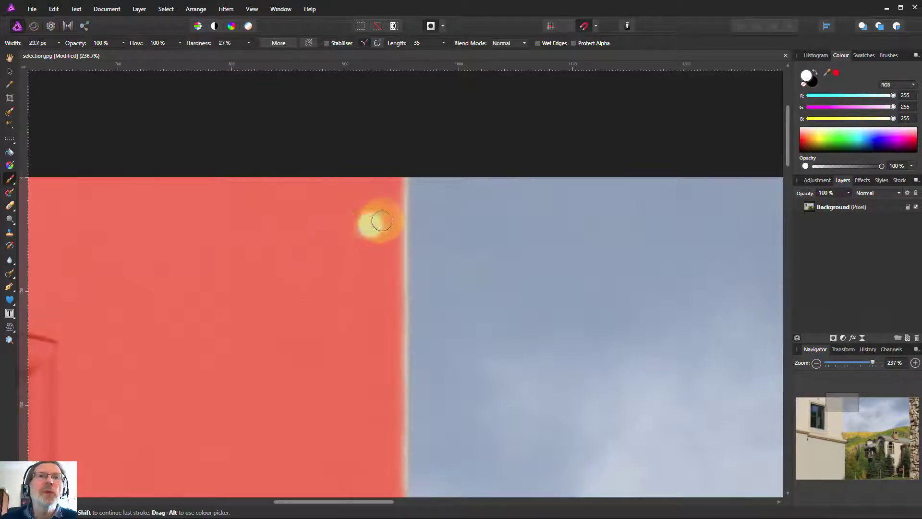
# Paint black along the wall edge in the mask, then fit the photo to the window
pyautogui.click(817, 72)
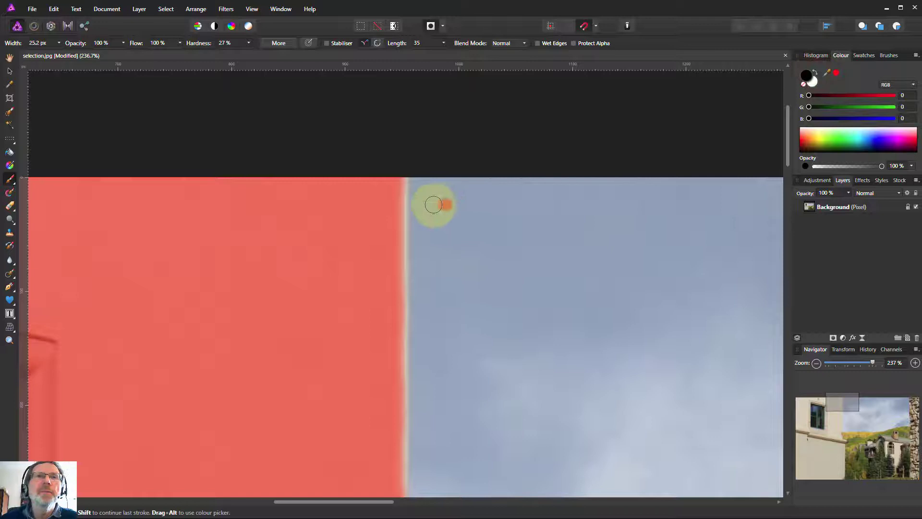
pyautogui.moveTo(398, 181)
pyautogui.mouseDown()
pyautogui.moveTo(398, 226)
pyautogui.moveTo(398, 170)
pyautogui.moveTo(400, 299)
pyautogui.moveTo(396, 199)
pyautogui.moveTo(374, 284)
pyautogui.moveTo(384, 324)
pyautogui.moveTo(407, 339)
pyautogui.moveTo(398, 305)
pyautogui.moveTo(399, 366)
pyautogui.moveTo(391, 225)
pyautogui.moveTo(403, 300)
pyautogui.moveTo(383, 344)
pyautogui.mouseUp()
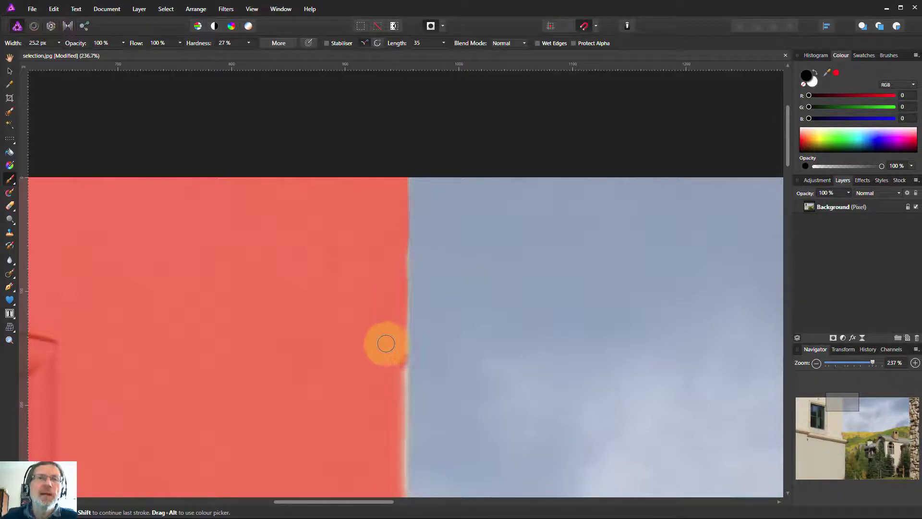
pyautogui.scroll(-3, 432, 359)
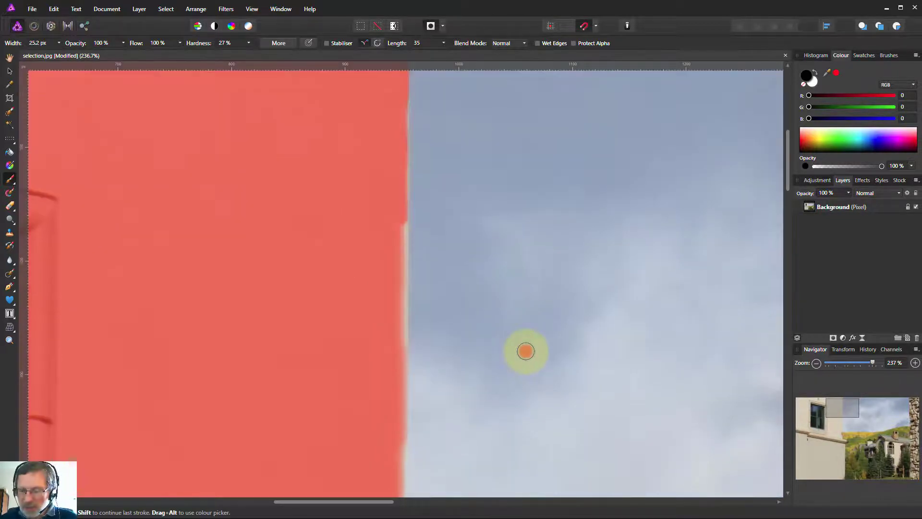
pyautogui.hotkey('ctrl', '0')
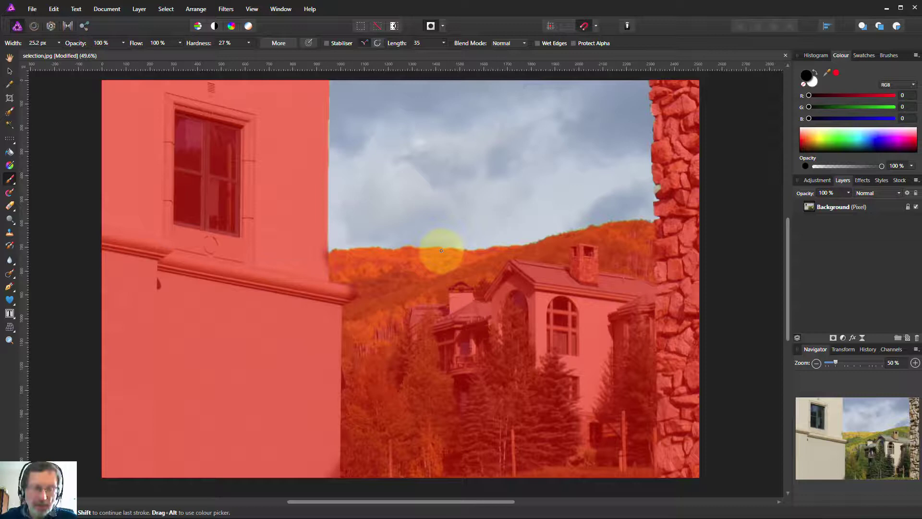
# Exit Quick Mask, unlock the Background layer, test-move the selected sky pixels with the Move Tool, then undo
pyautogui.press('q')
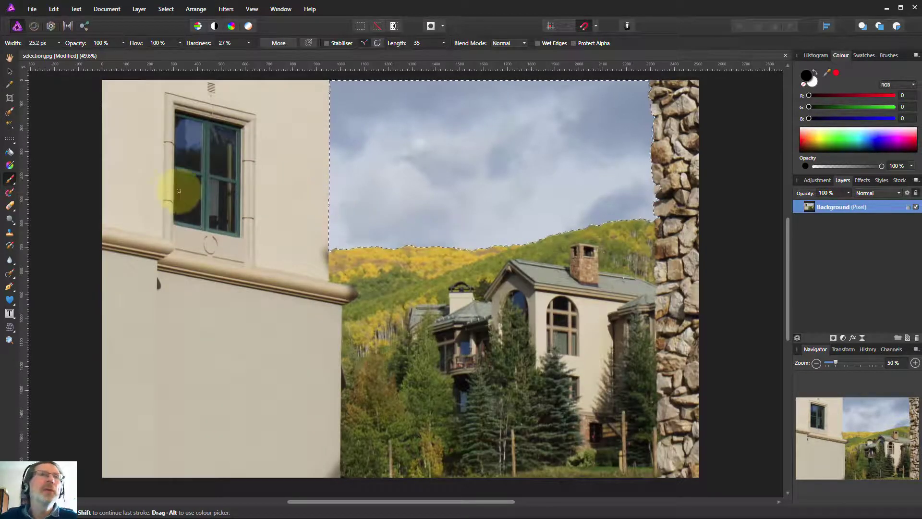
pyautogui.click(9, 71)
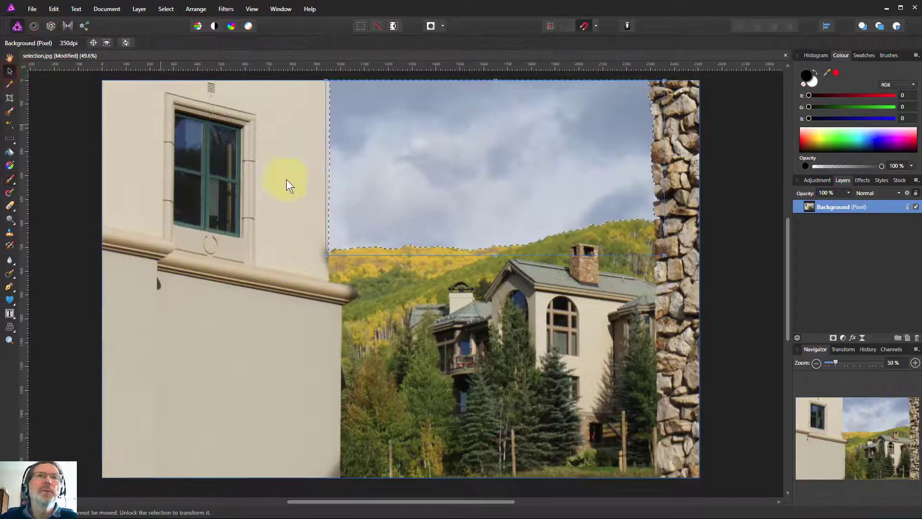
pyautogui.moveTo(485, 153); pyautogui.dragTo(472, 160)
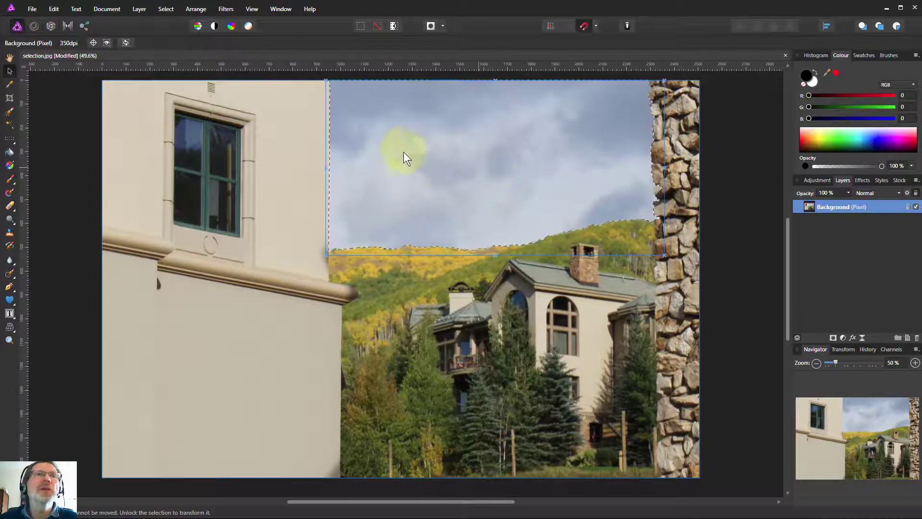
pyautogui.click(909, 207)
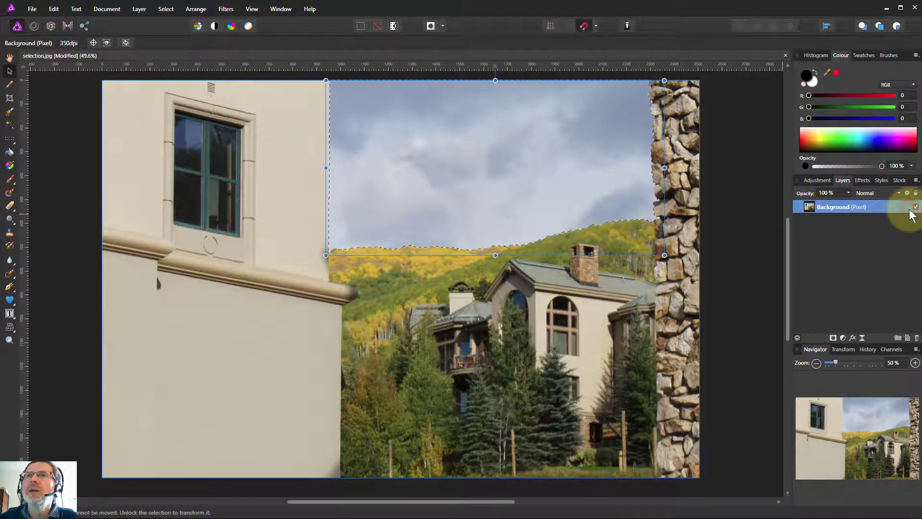
pyautogui.moveTo(504, 166); pyautogui.dragTo(369, 207)
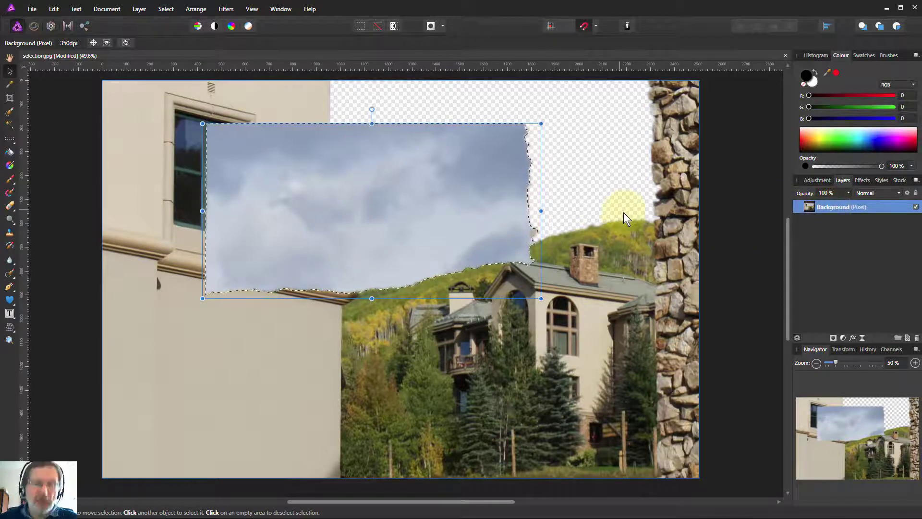
pyautogui.hotkey('ctrl', 'z')
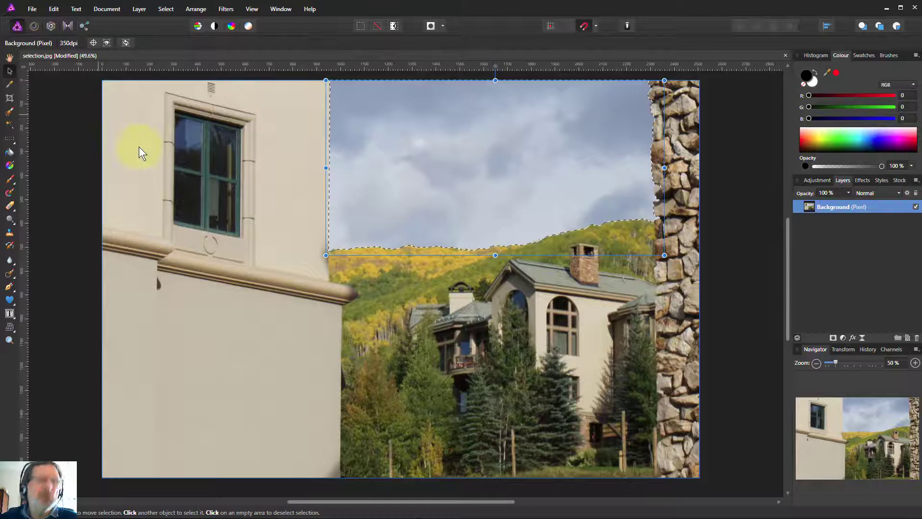
# Drag the quick mask down-left over the wall and trees, convert it back to a selection, and test-drag inside it
pyautogui.press('q')
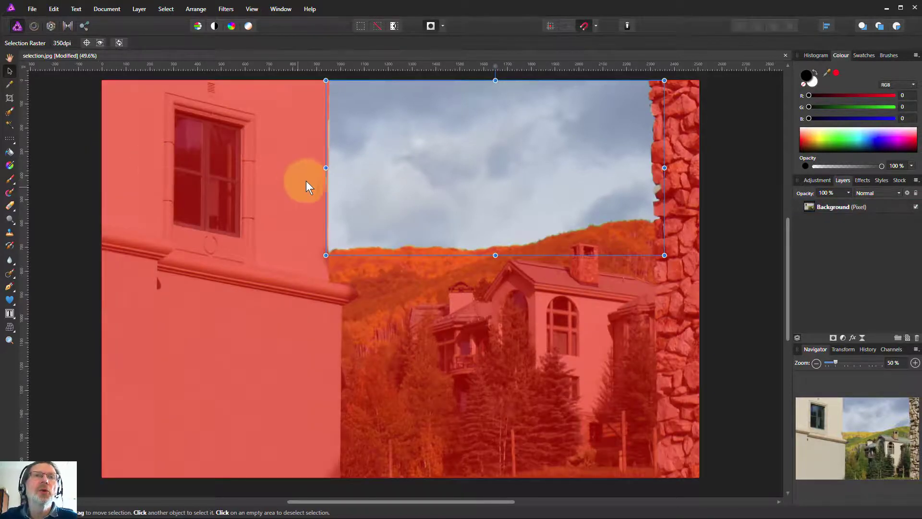
pyautogui.moveTo(479, 153); pyautogui.dragTo(339, 292)
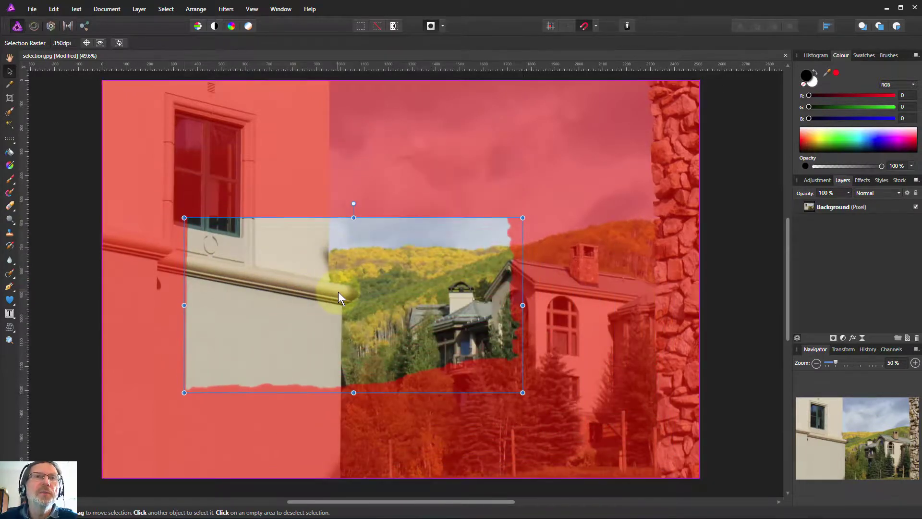
pyautogui.press('q')
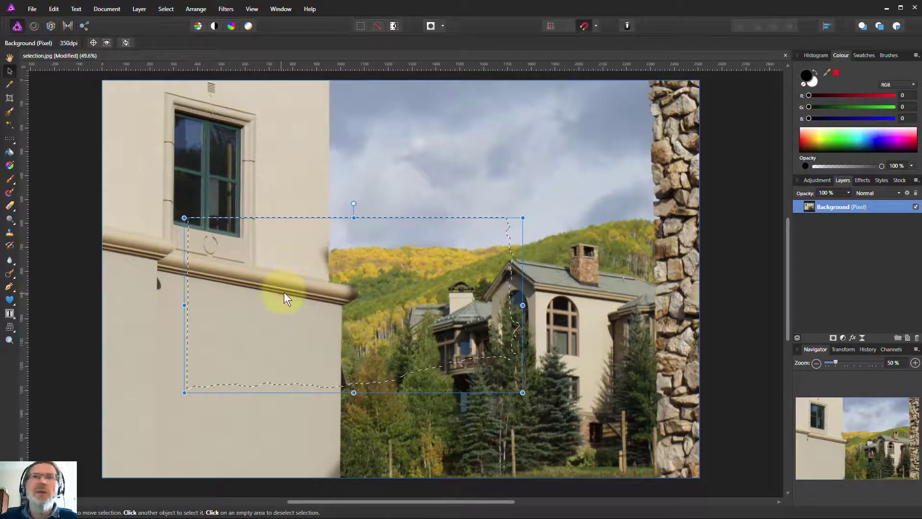
pyautogui.moveTo(282, 292)
pyautogui.mouseDown()
pyautogui.moveTo(339, 224)
pyautogui.moveTo(368, 207)
pyautogui.moveTo(305, 226)
pyautogui.moveTo(284, 260)
pyautogui.moveTo(280, 292)
pyautogui.moveTo(298, 297)
pyautogui.mouseUp()
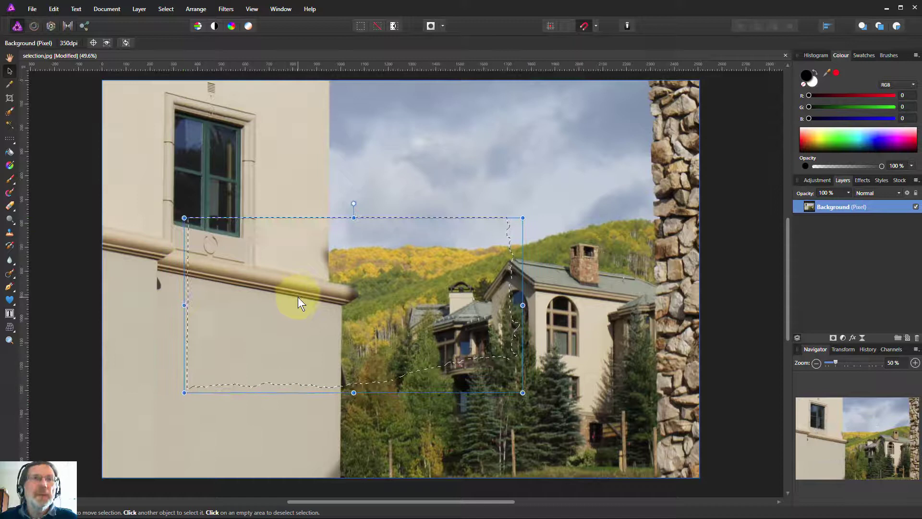